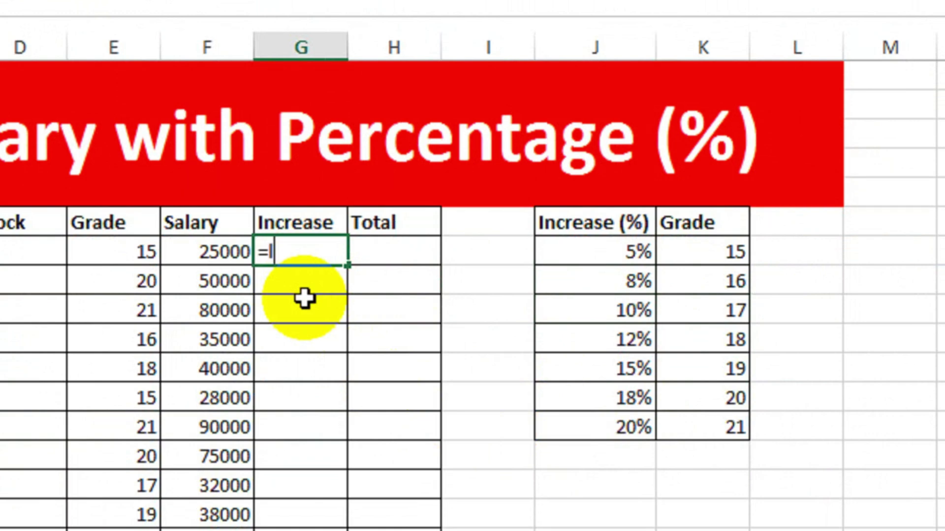
# Complete the first Increase cell's formula as =LOOKUP(E7,$K$7:$K$13,$J$7:$J$13) to find the percentage for the grade
pyautogui.write('o')
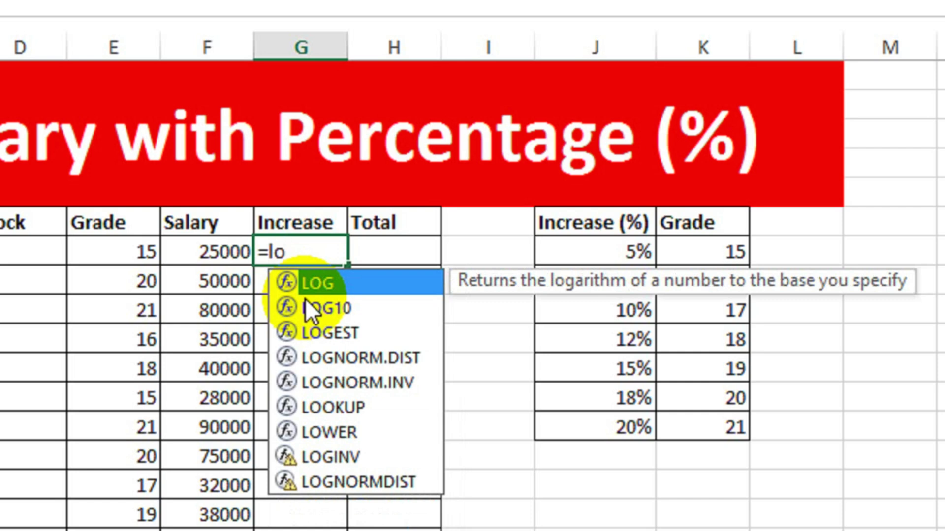
pyautogui.write('ok')
pyautogui.press('Tab')
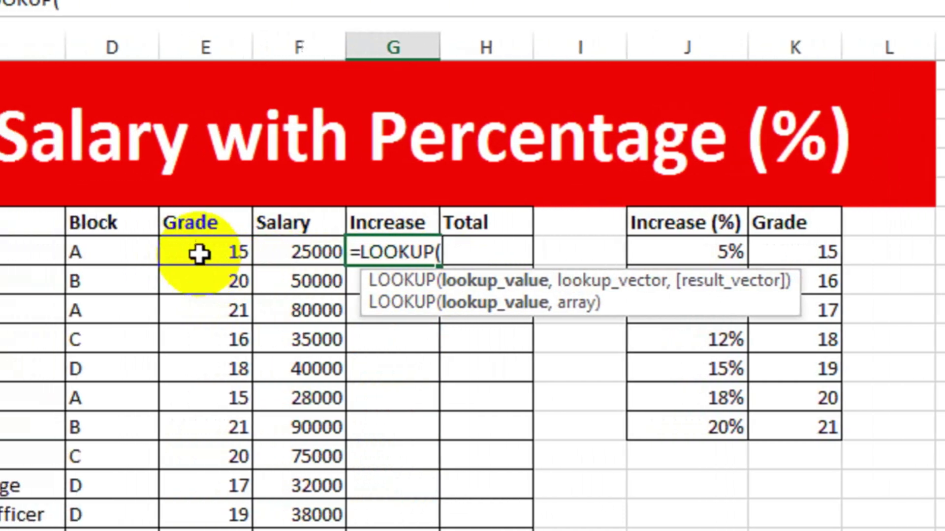
pyautogui.click(223, 252)
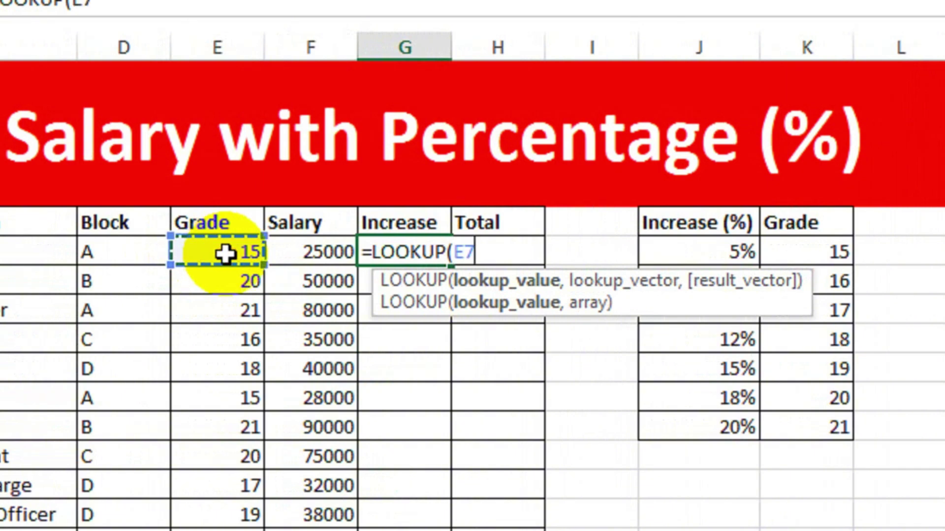
pyautogui.write(',')
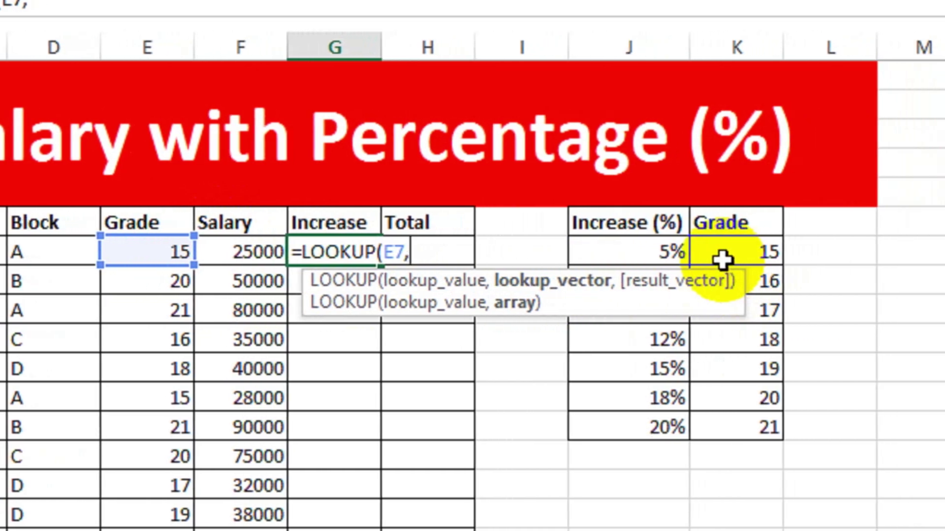
pyautogui.moveTo(736, 256); pyautogui.dragTo(724, 414)
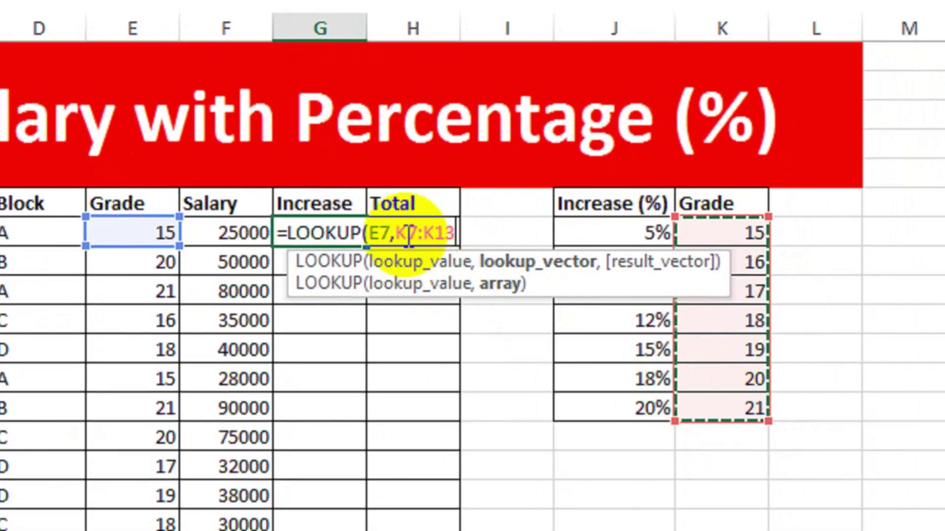
pyautogui.press('F4')
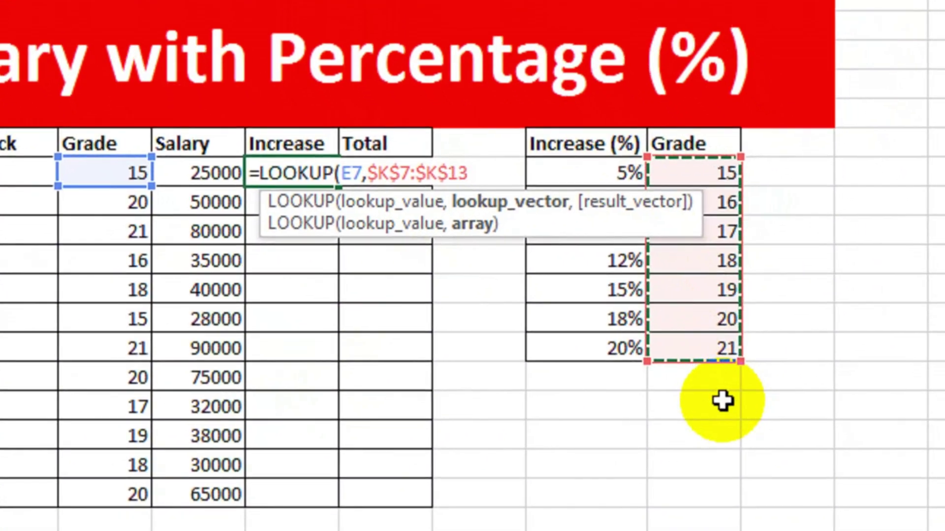
pyautogui.write(',')
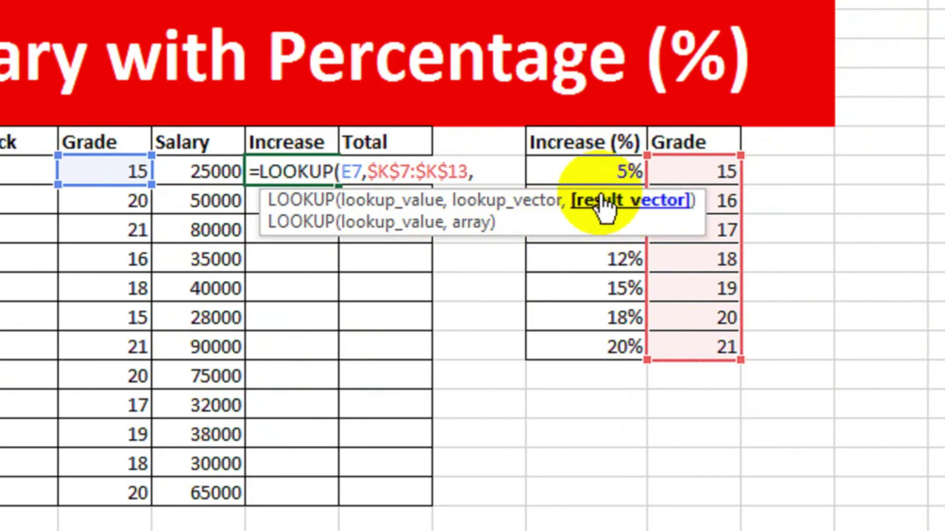
pyautogui.moveTo(573, 170); pyautogui.dragTo(574, 333)
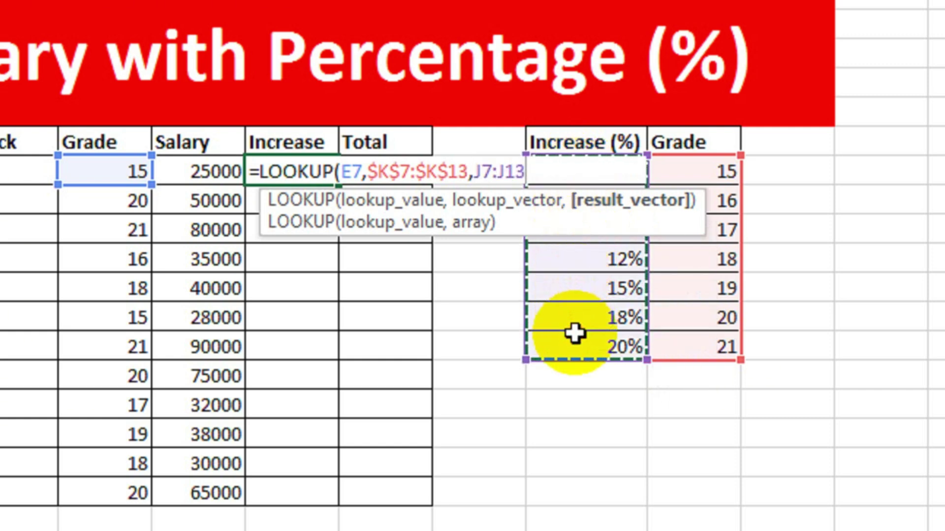
pyautogui.press('F4')
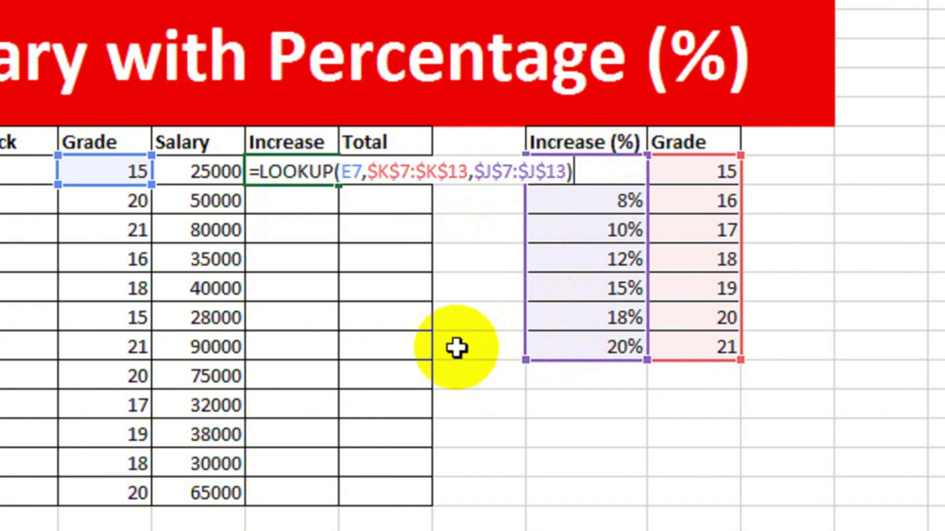
pyautogui.press('Return')
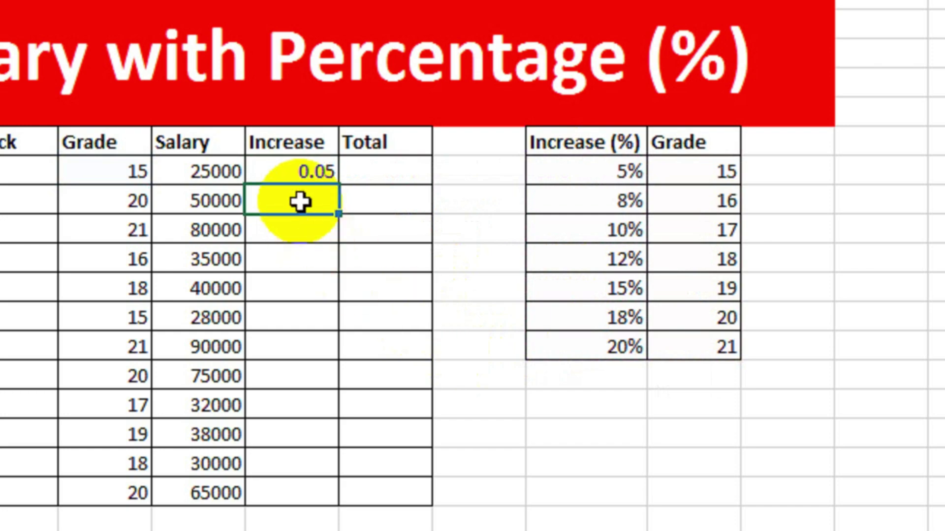
# Format the first Increase cell as a percentage and fill its lookup down to row 18, checking grade 16 against the rate table
pyautogui.click(284, 170)
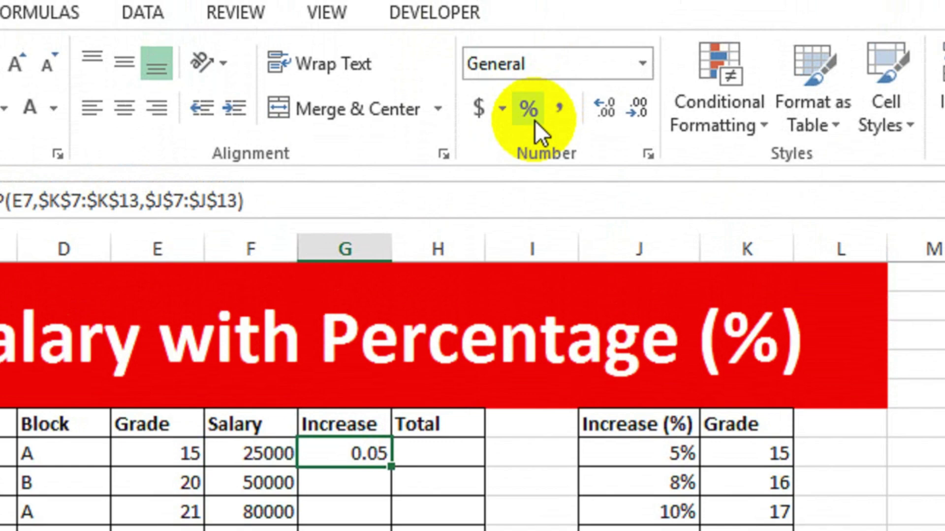
pyautogui.click(530, 124)
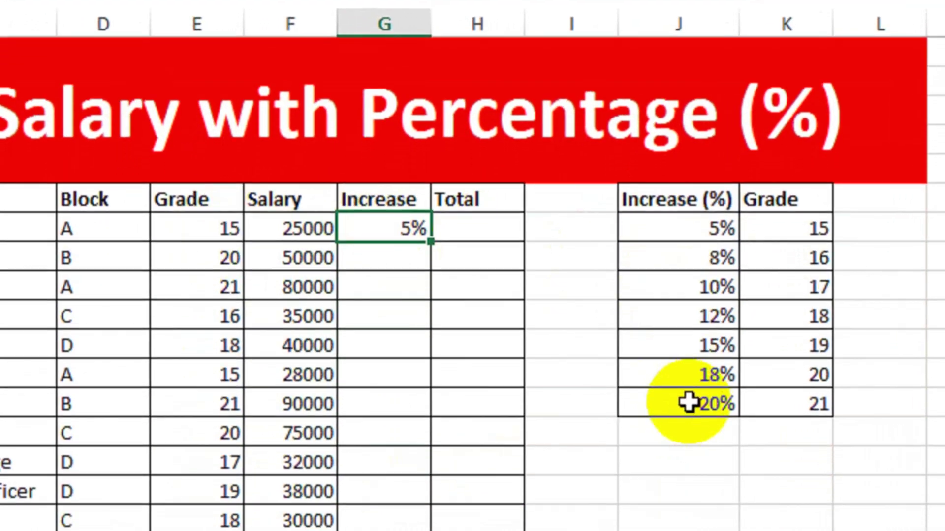
pyautogui.moveTo(433, 237); pyautogui.dragTo(416, 530)
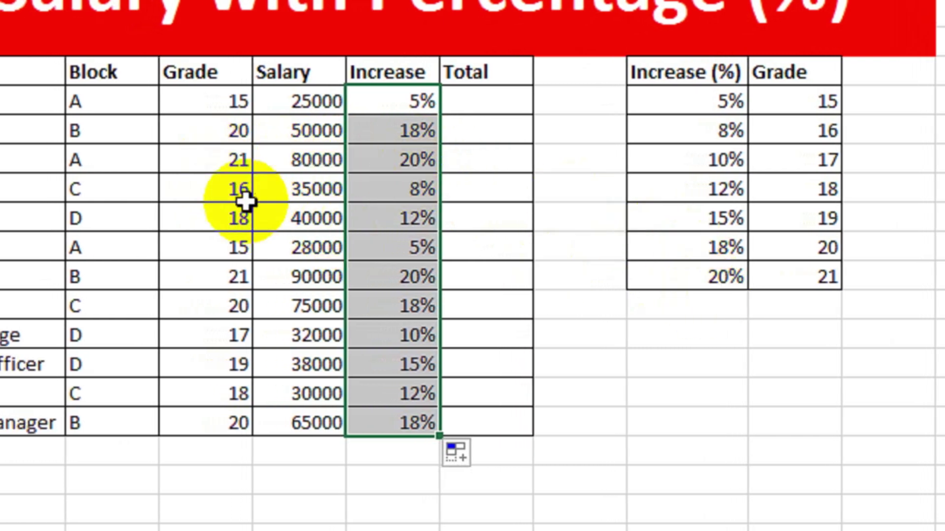
pyautogui.click(231, 191)
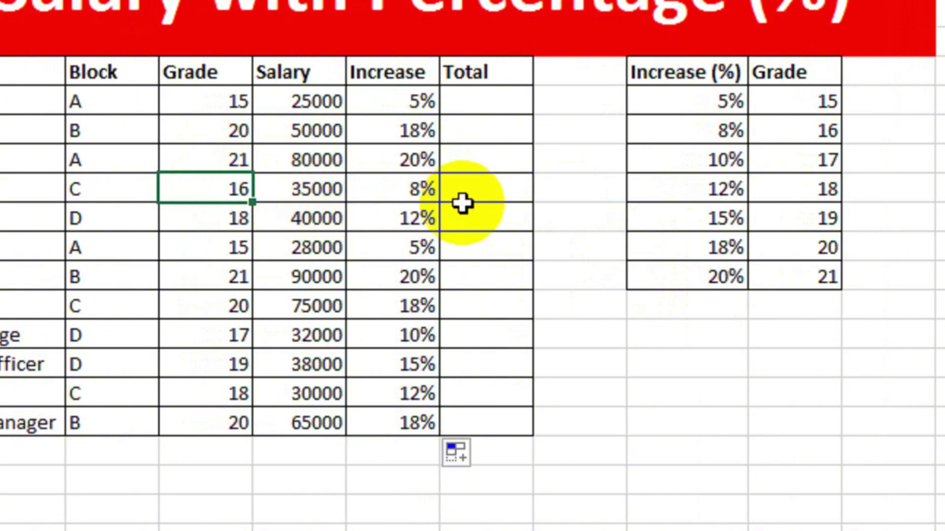
pyautogui.moveTo(757, 131); pyautogui.dragTo(679, 132)
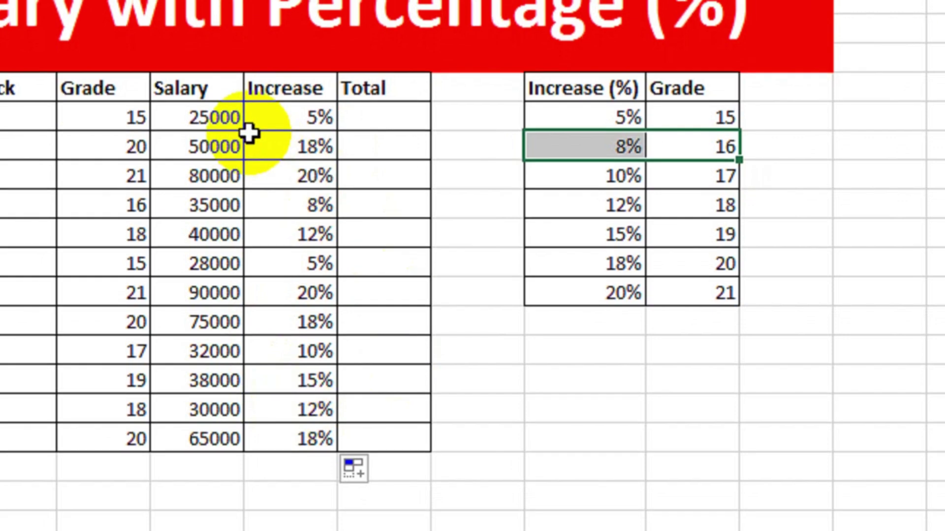
# Undo the Increase column fill and the percentage format
pyautogui.hotkey('ctrl', 'z')
pyautogui.hotkey('ctrl', 'z')
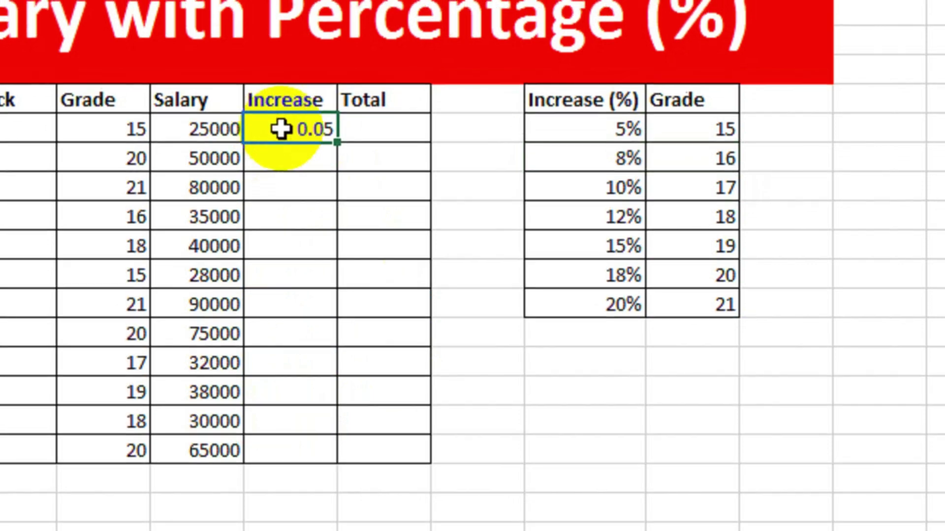
# Multiply the lookup in G7 by the salary, making the formula =F7*LOOKUP(E7,$K$7:$K$13,$J$7:$J$13)
pyautogui.doubleClick(281, 133)
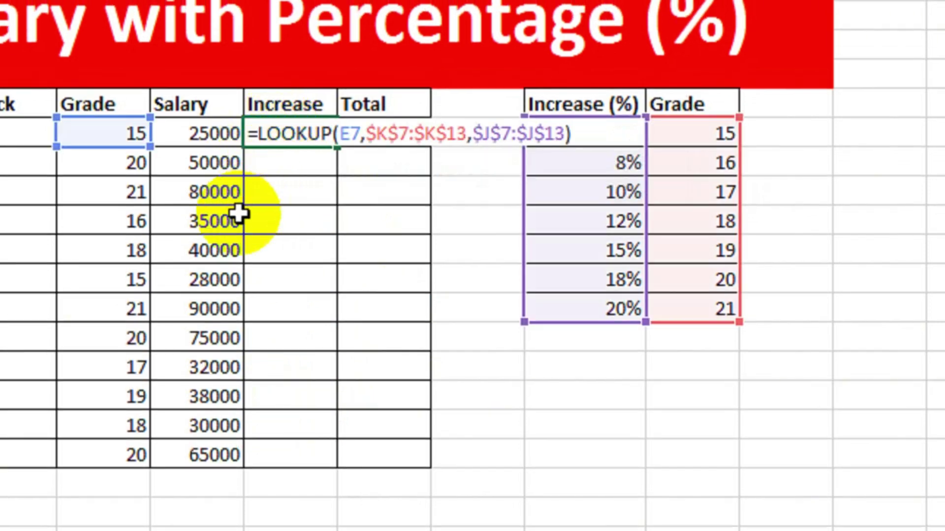
pyautogui.click(194, 134)
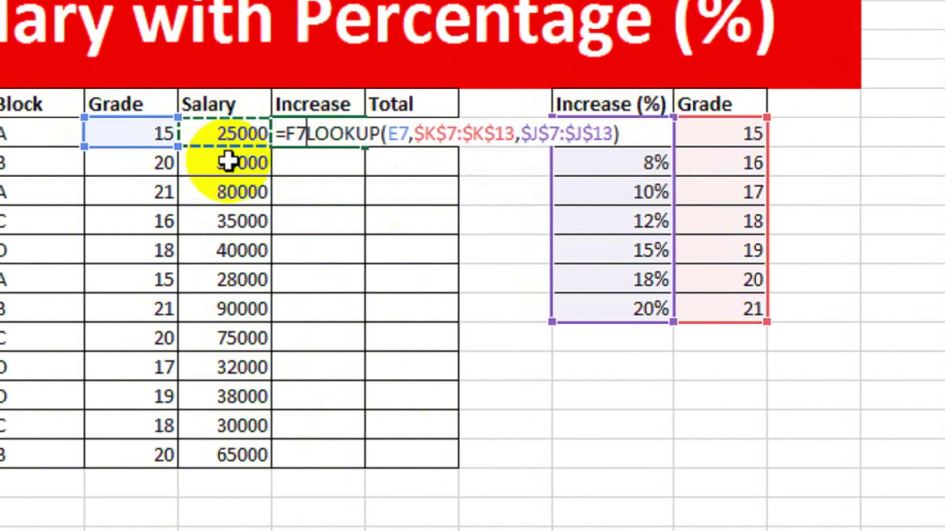
pyautogui.write('*')
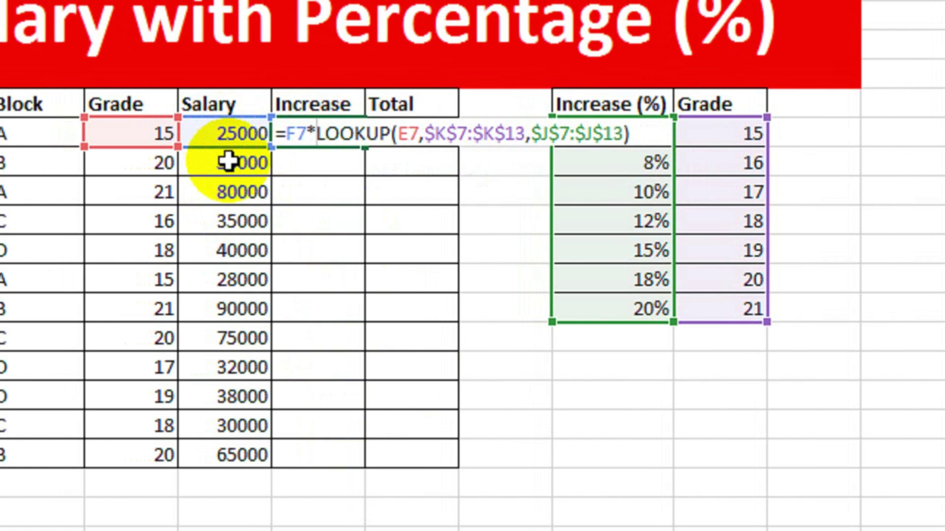
pyautogui.press('Return')
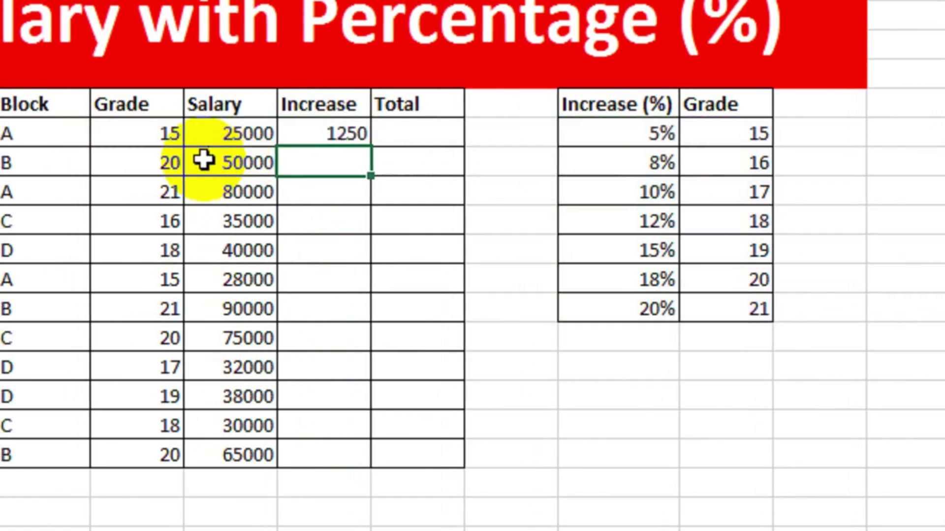
# Fill the increase formula from G7 down to G18 and check several amounts against the salaries and grade percentages
pyautogui.click(147, 134)
pyautogui.click(297, 141)
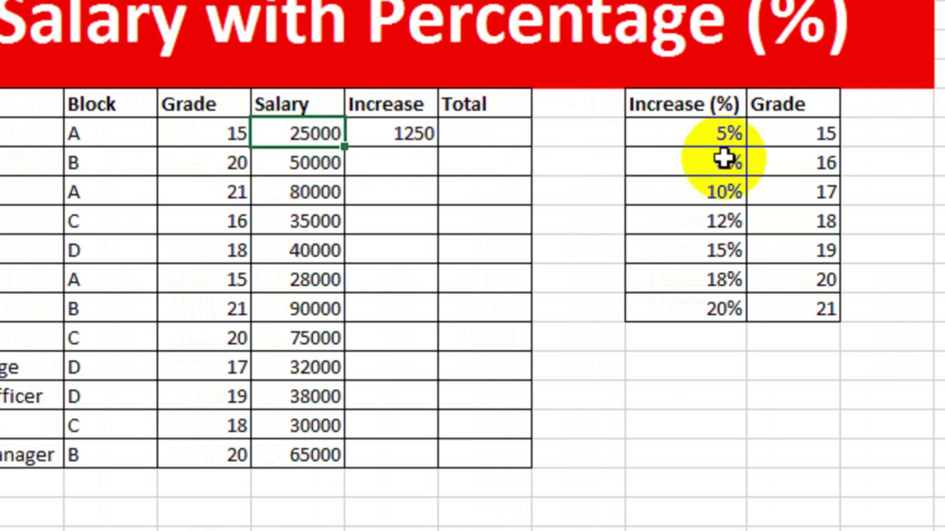
pyautogui.click(728, 137)
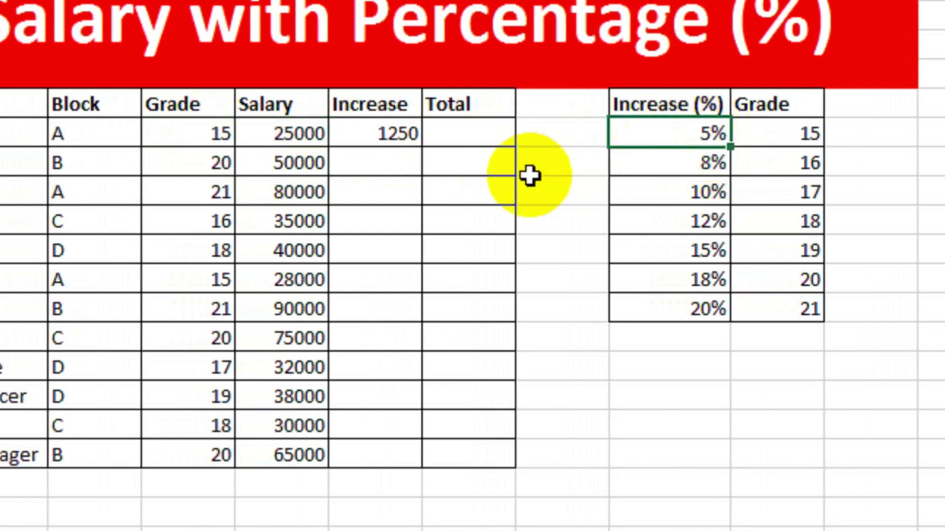
pyautogui.click(377, 133)
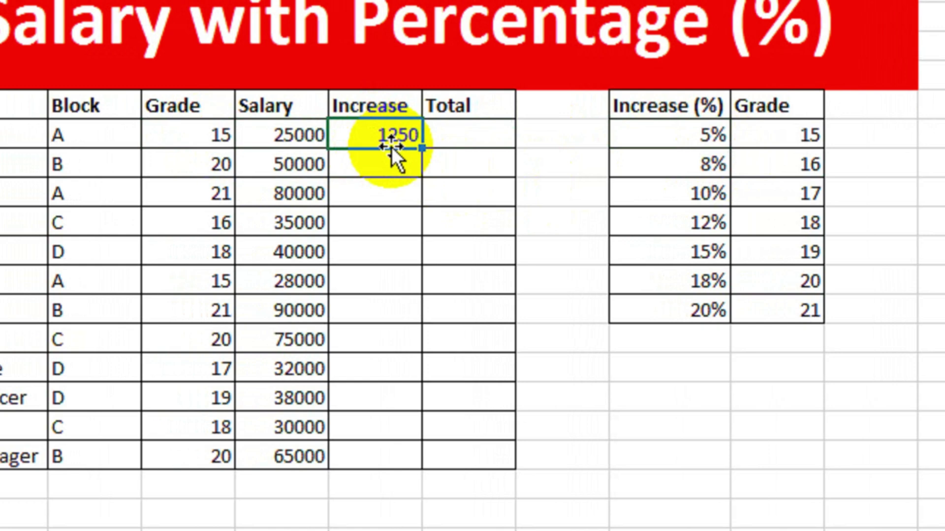
pyautogui.moveTo(423, 146); pyautogui.dragTo(424, 466)
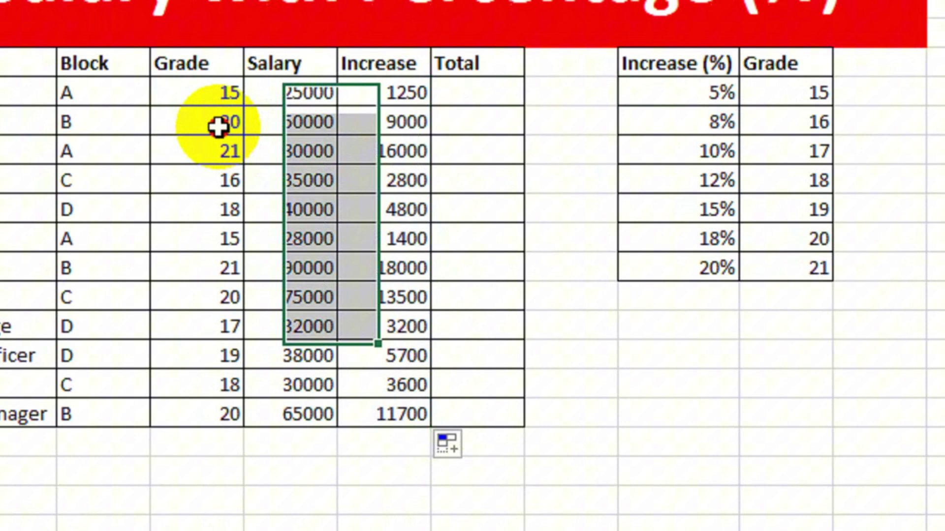
pyautogui.click(216, 99)
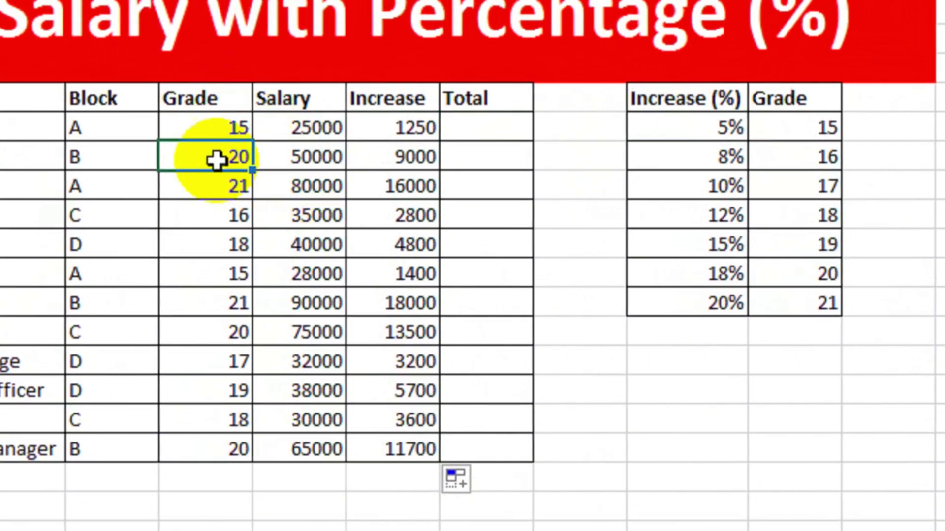
pyautogui.click(664, 282)
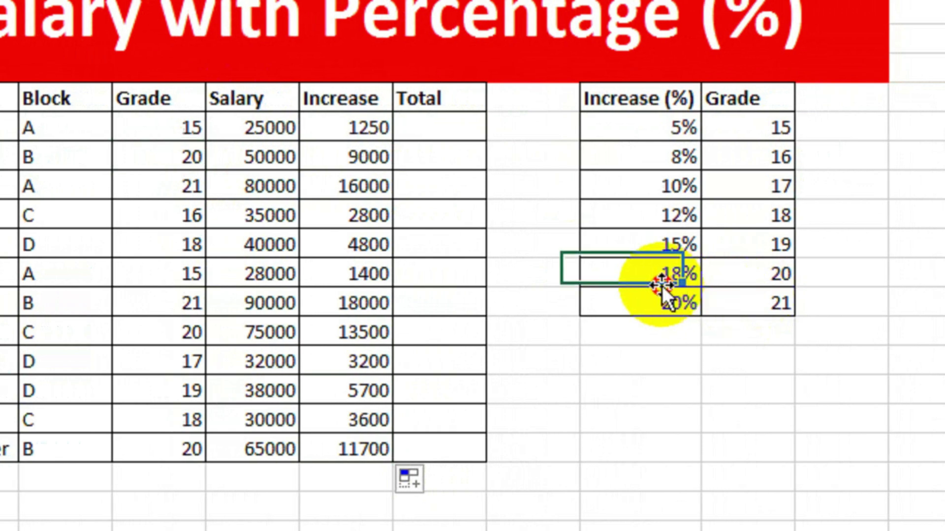
pyautogui.click(349, 156)
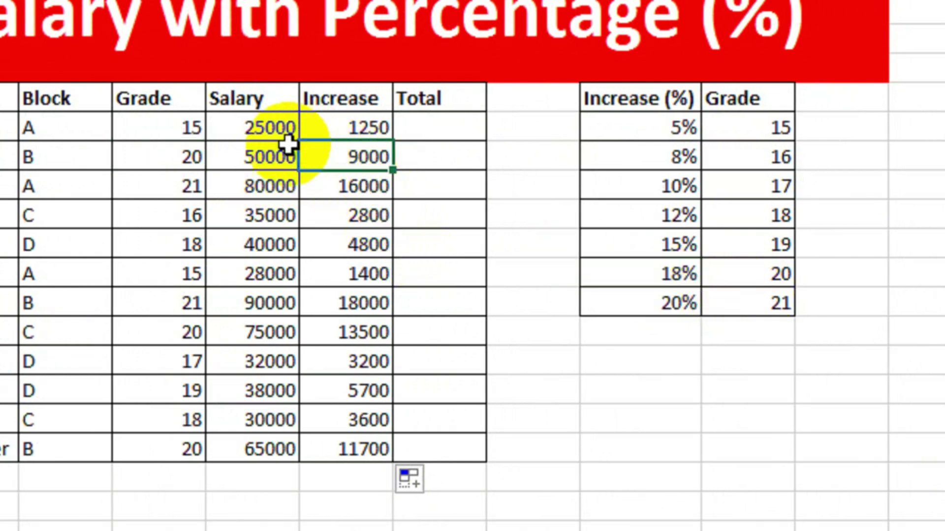
pyautogui.click(344, 184)
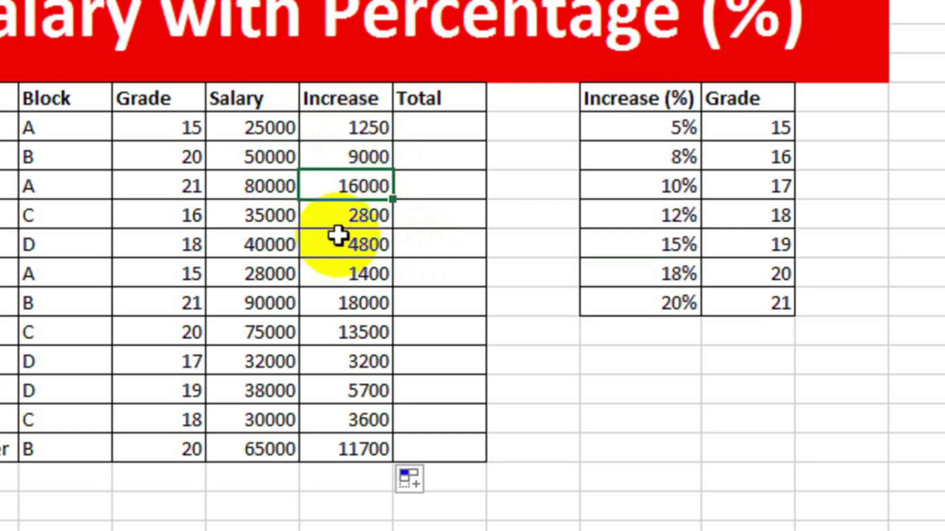
pyautogui.click(341, 218)
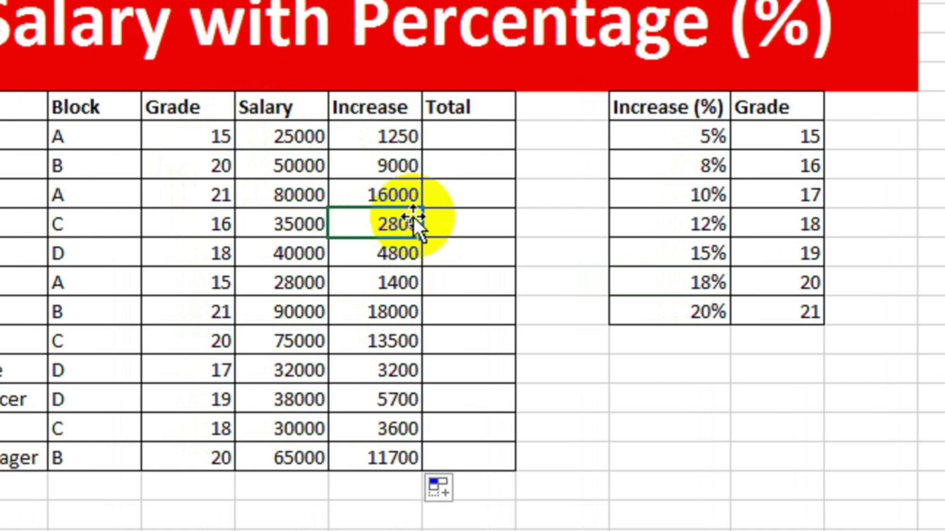
# Enter =F7+G7 in the first Total cell to add the increase to the salary
pyautogui.click(472, 139)
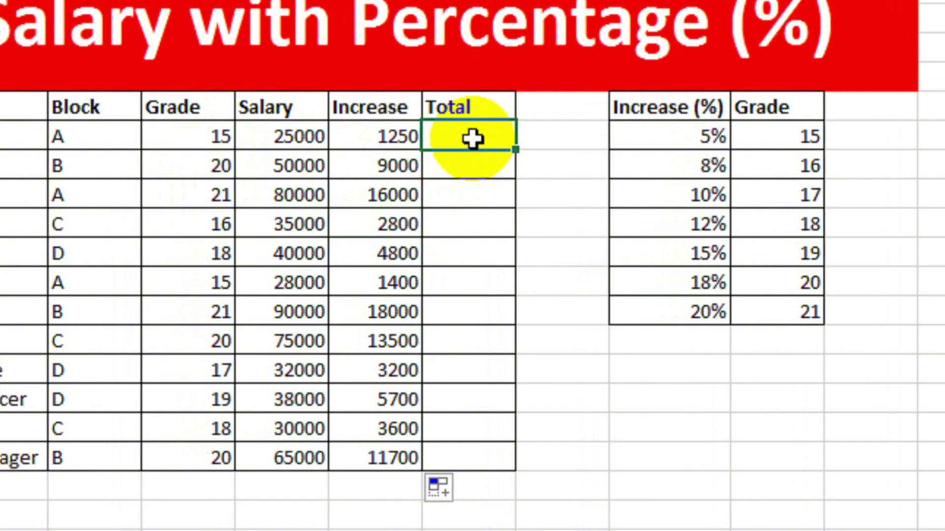
pyautogui.write('=')
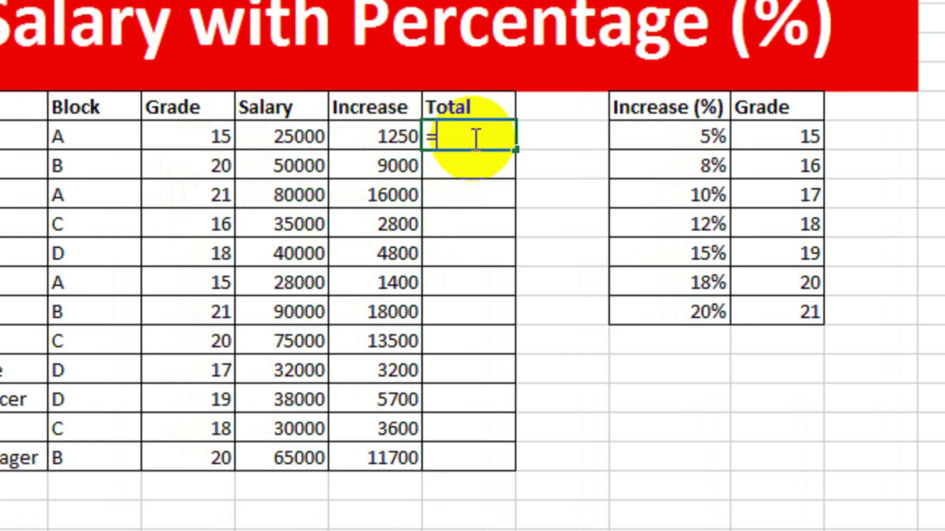
pyautogui.click(294, 143)
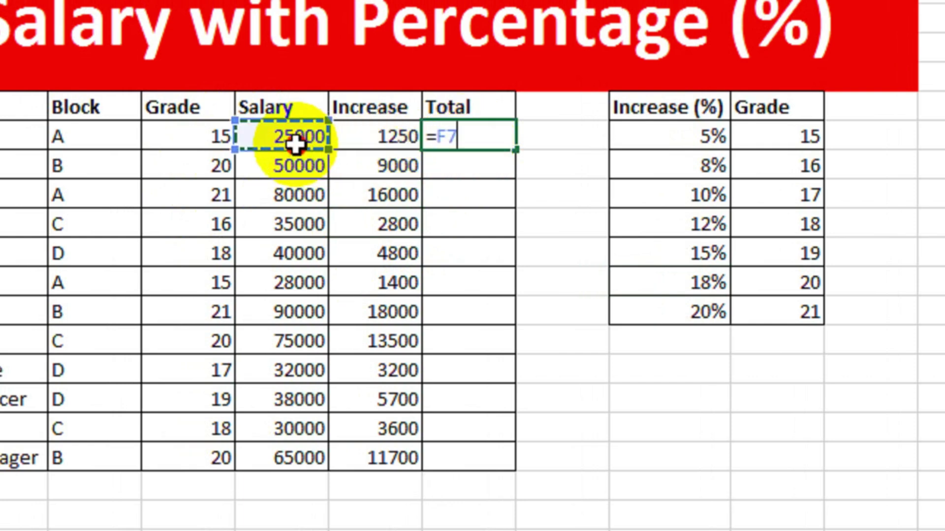
pyautogui.write('+')
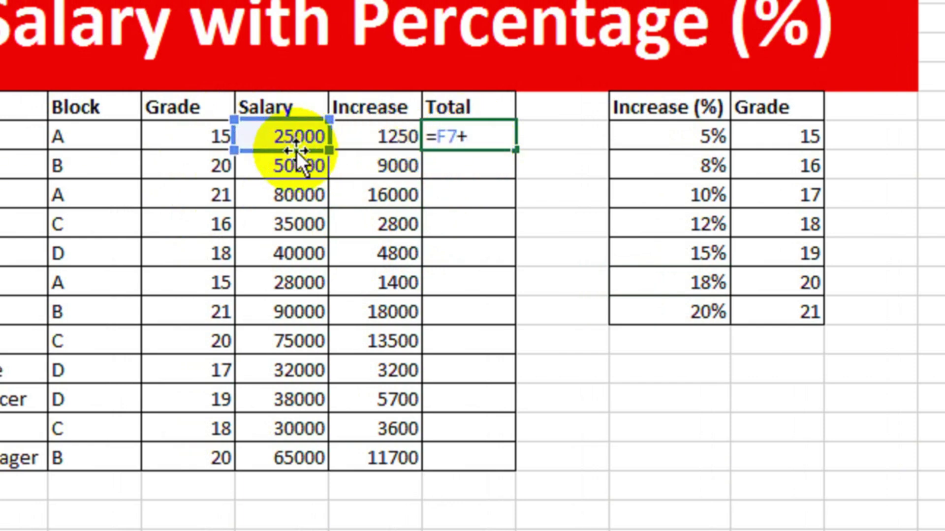
pyautogui.click(351, 131)
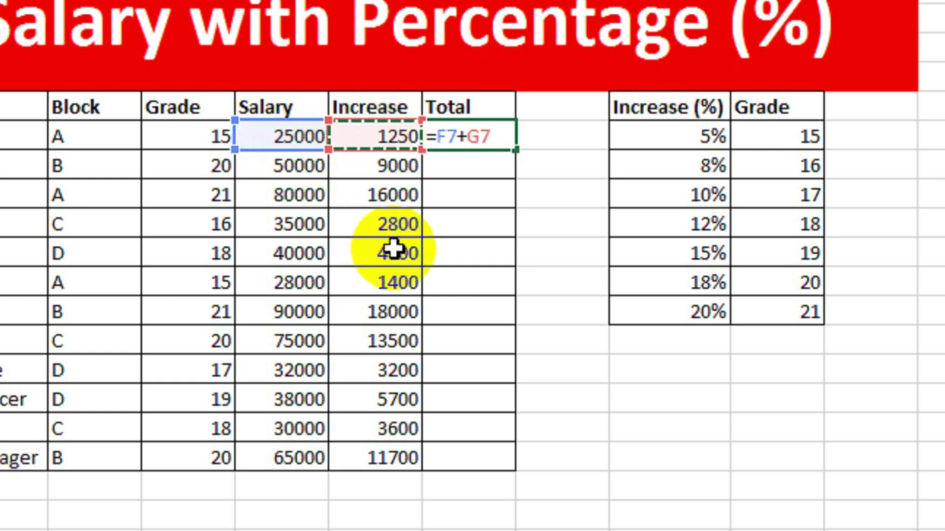
pyautogui.press('Return')
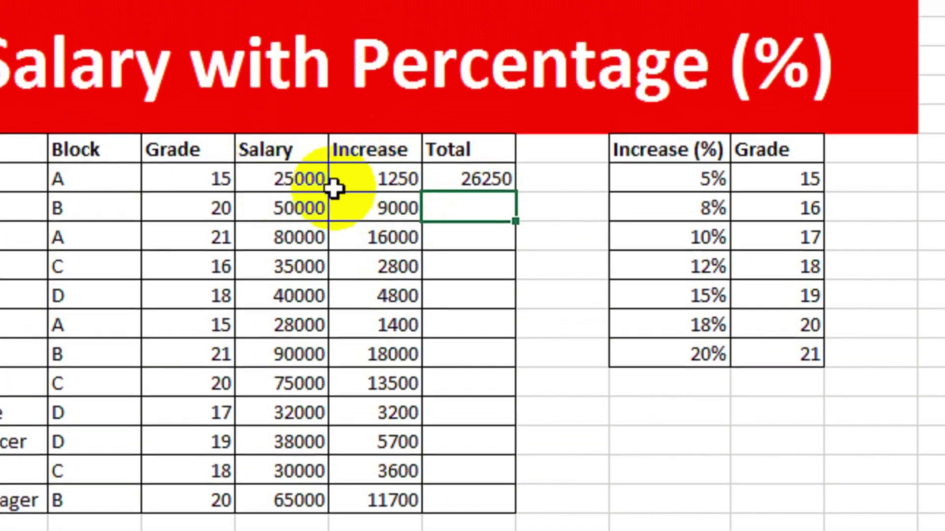
# Fill the Total formula from H7 down to H18
pyautogui.click(498, 178)
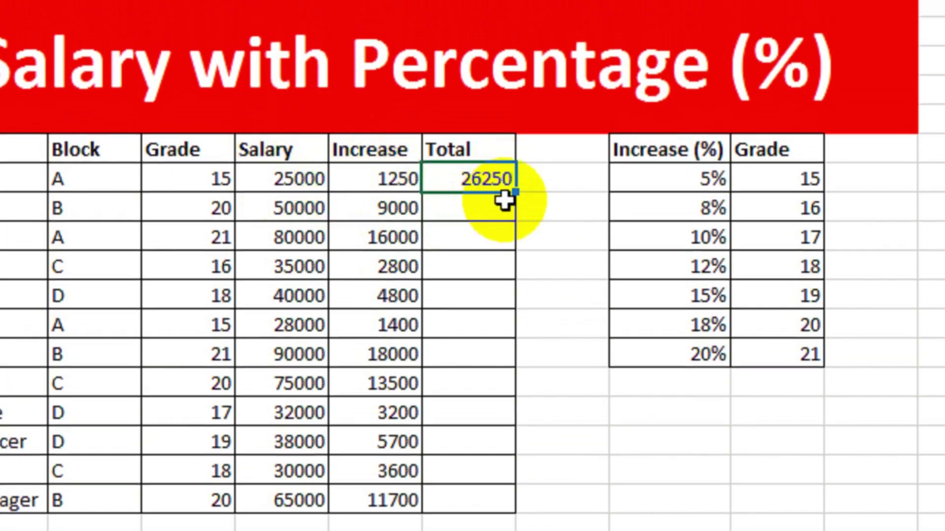
pyautogui.moveTo(510, 196); pyautogui.dragTo(516, 516)
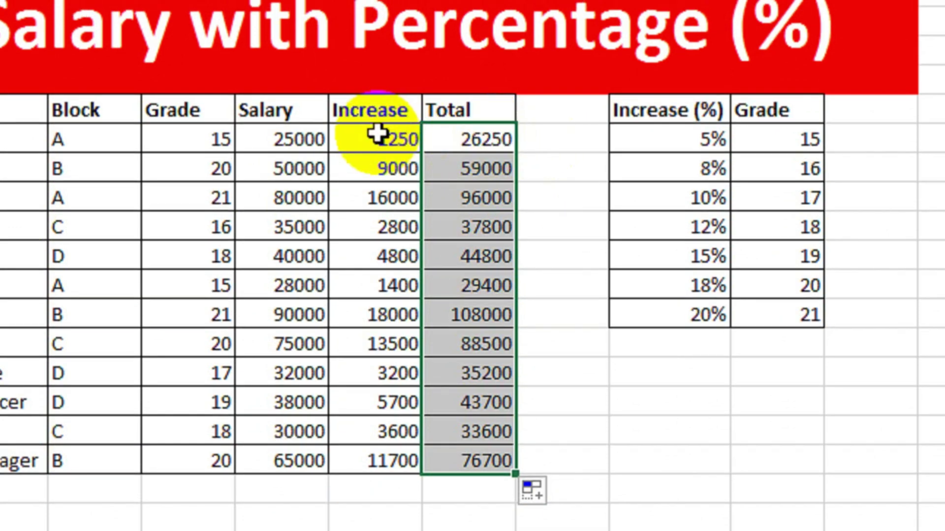
# Reuse G7's formula in I7 and add the salary, making =F7*LOOKUP(E7,$K$7:$K$13,$J$7:$J$13)+F7
pyautogui.click(381, 140)
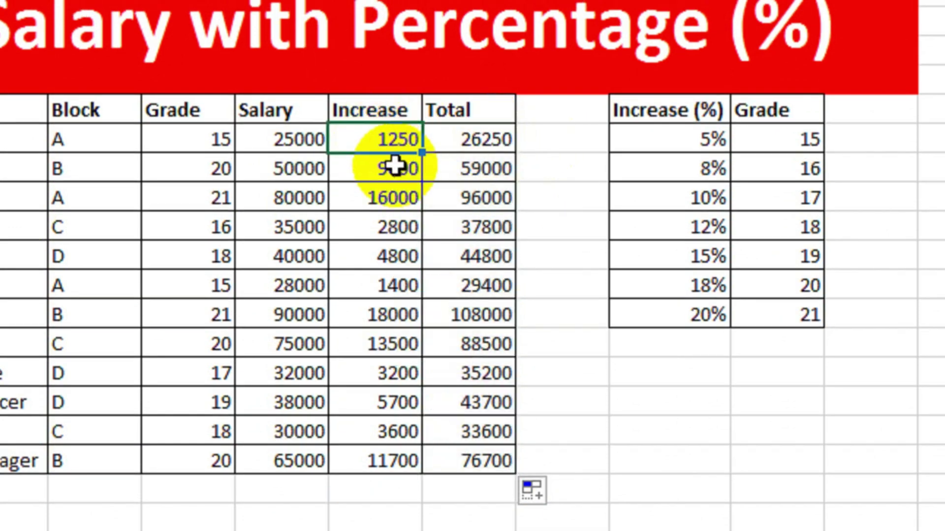
pyautogui.doubleClick(380, 142)
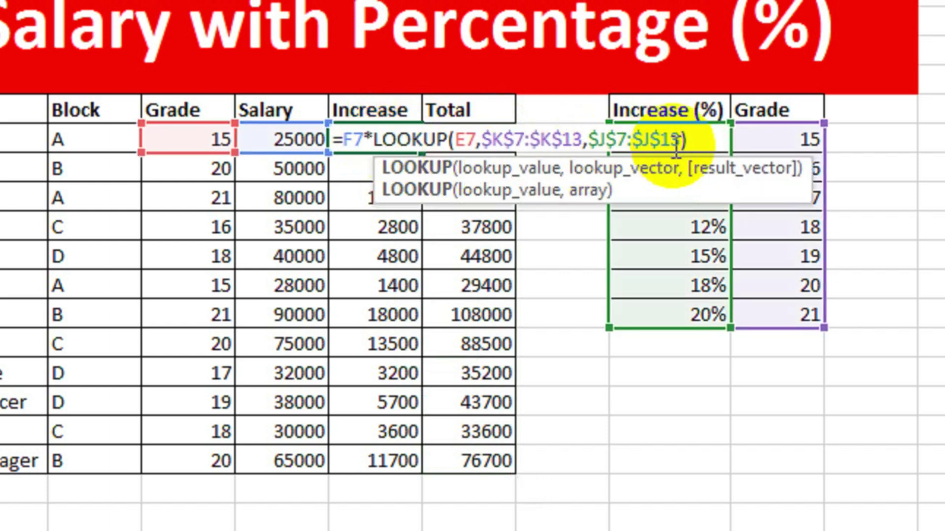
pyautogui.moveTo(699, 142); pyautogui.dragTo(343, 143)
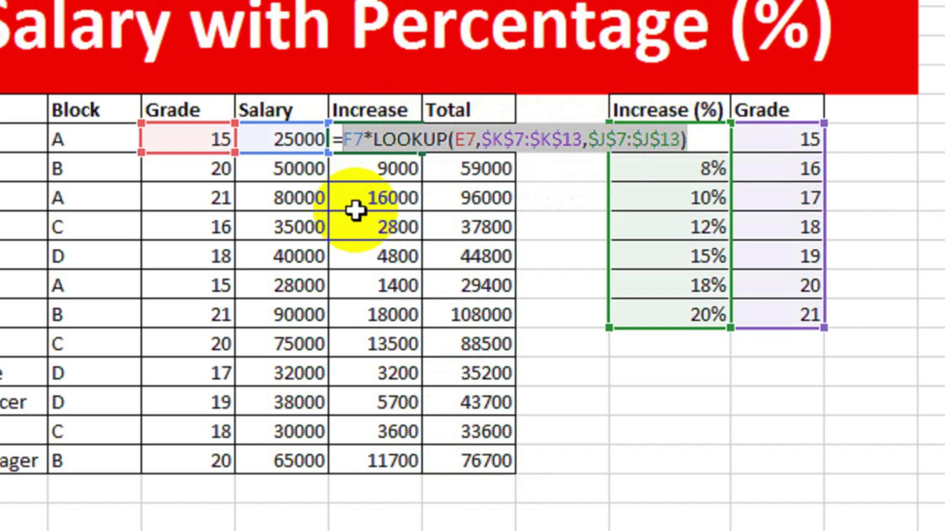
pyautogui.press('Return')
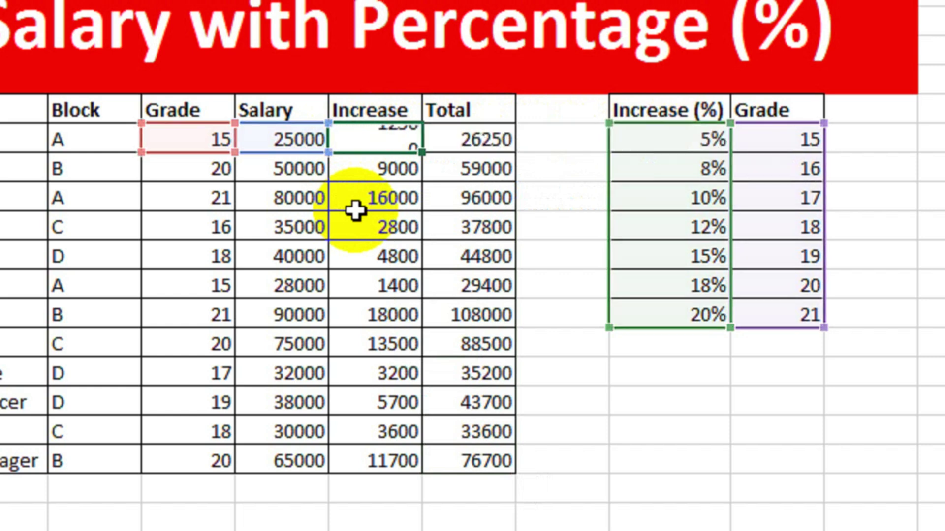
pyautogui.click(561, 147)
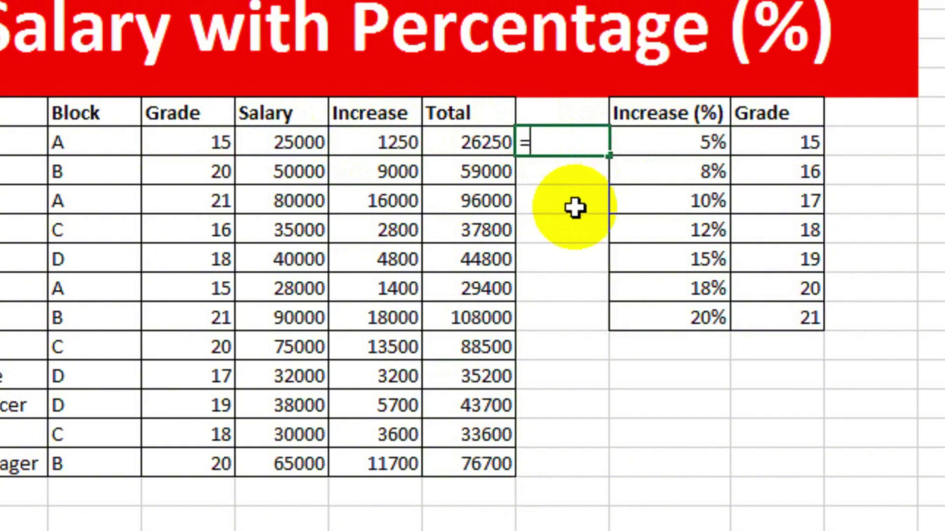
pyautogui.write('=')
pyautogui.write('F7*LOOKUP(E7,$K$7:$K$13,$J$7:$J$13)+')
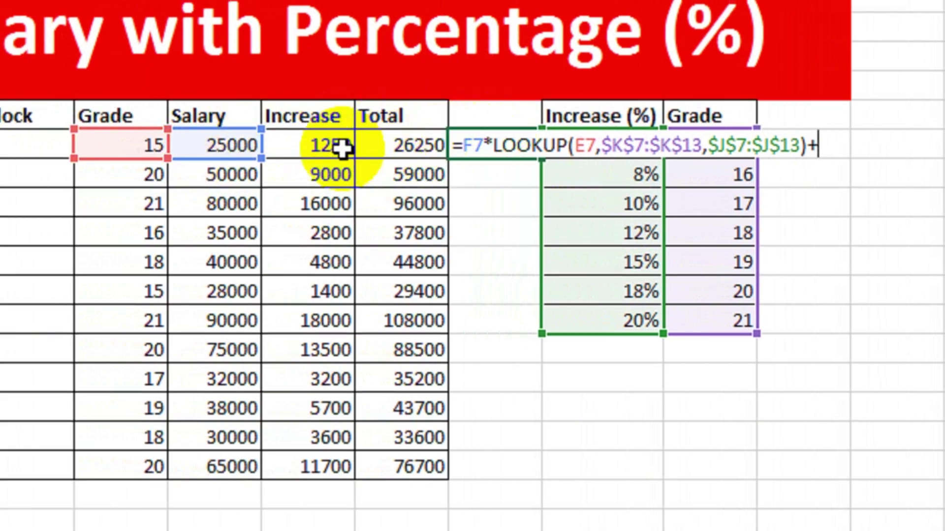
pyautogui.click(232, 146)
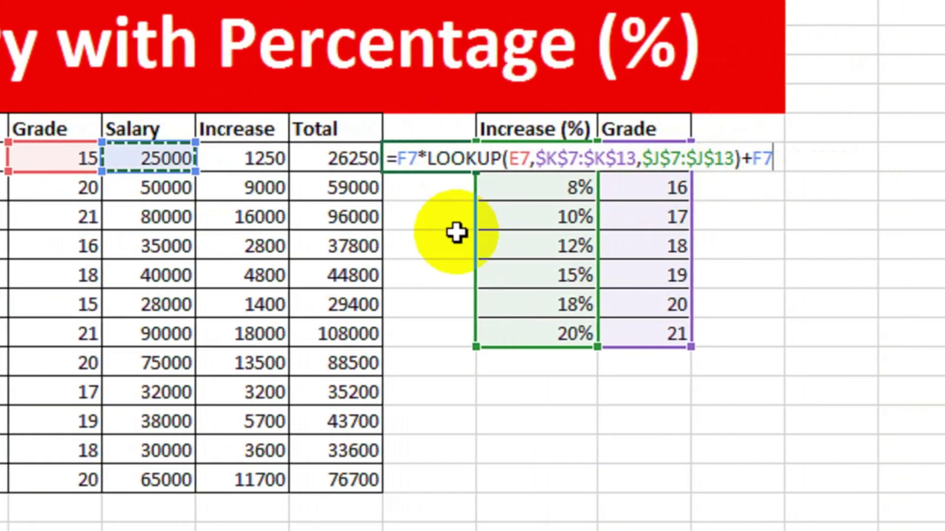
pyautogui.press('Return')
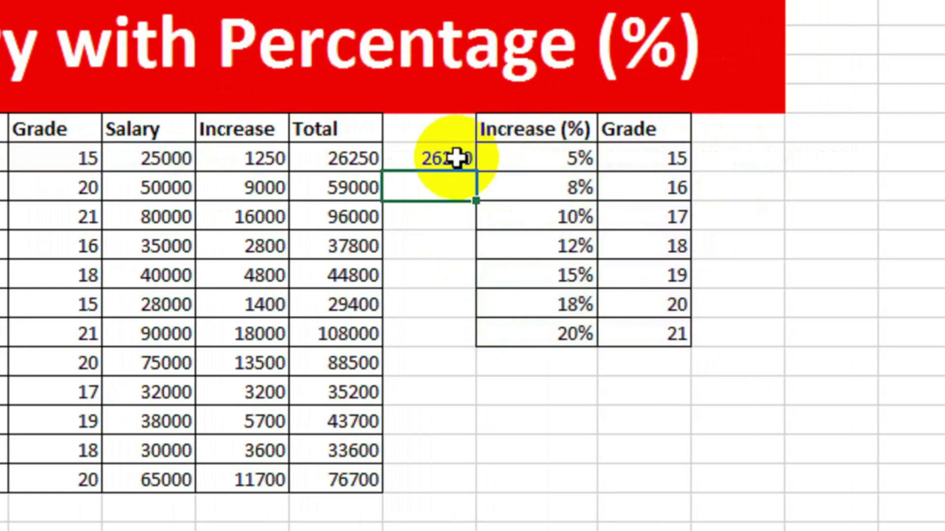
# Fill the combined formula from I7 down to I18 and compare the results with the Total column
pyautogui.moveTo(457, 158); pyautogui.dragTo(372, 158)
pyautogui.click(470, 167)
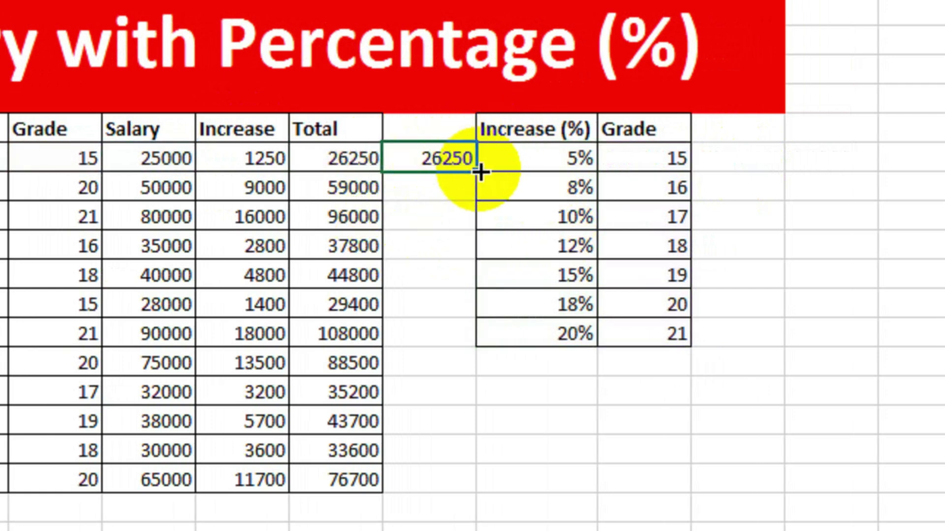
pyautogui.moveTo(480, 172); pyautogui.dragTo(545, 382)
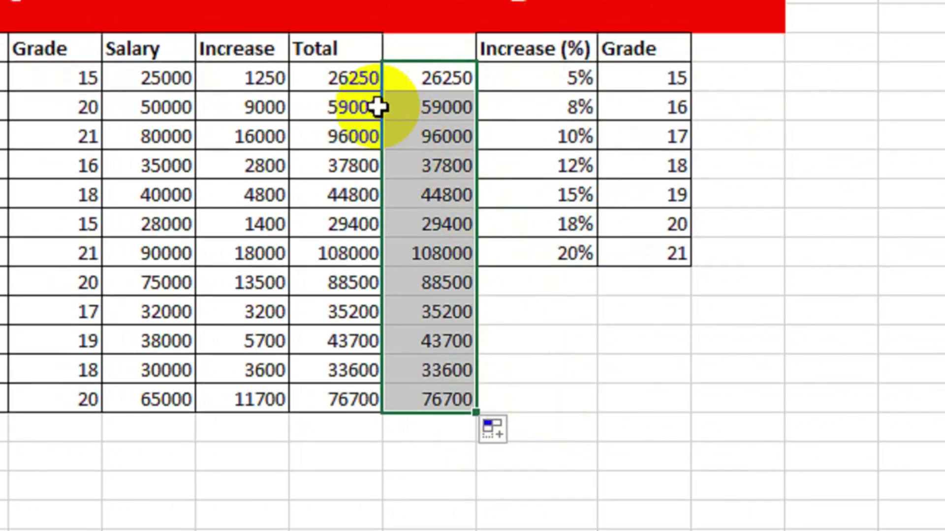
pyautogui.scroll(1, 354, 113)
pyautogui.moveTo(328, 120); pyautogui.dragTo(408, 272)
pyautogui.click(492, 355)
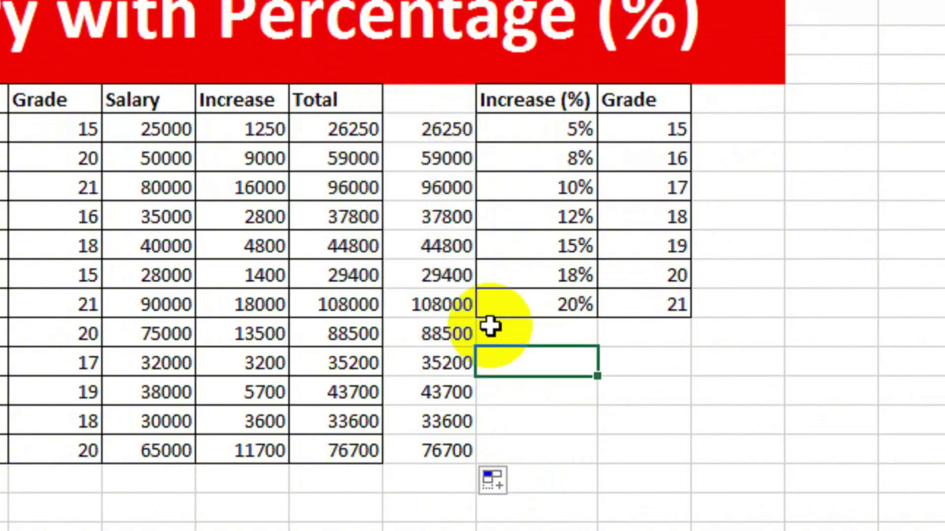
pyautogui.click(332, 134)
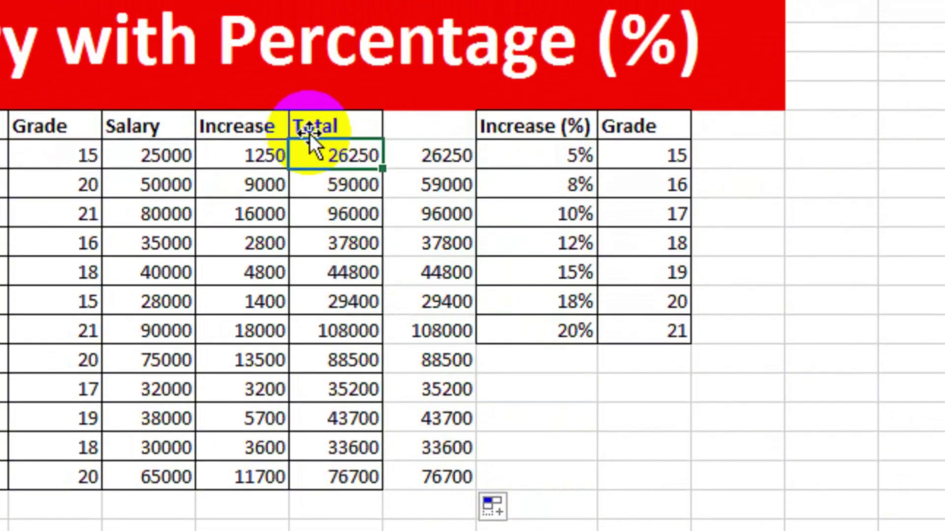
pyautogui.click(428, 131)
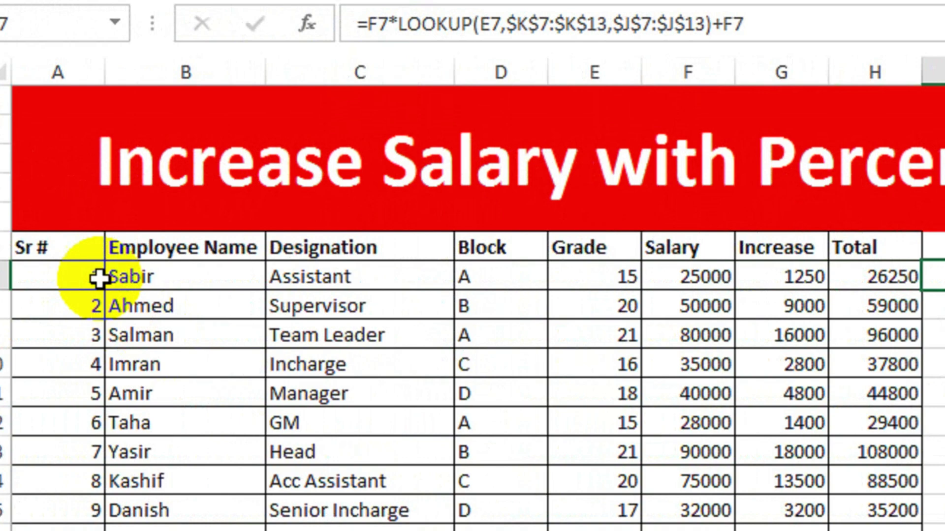
# Shade the employee table's header cells from Sr # to Total with a gold fill
pyautogui.moveTo(67, 247); pyautogui.dragTo(293, 248)
pyautogui.moveTo(518, 244); pyautogui.dragTo(831, 246)
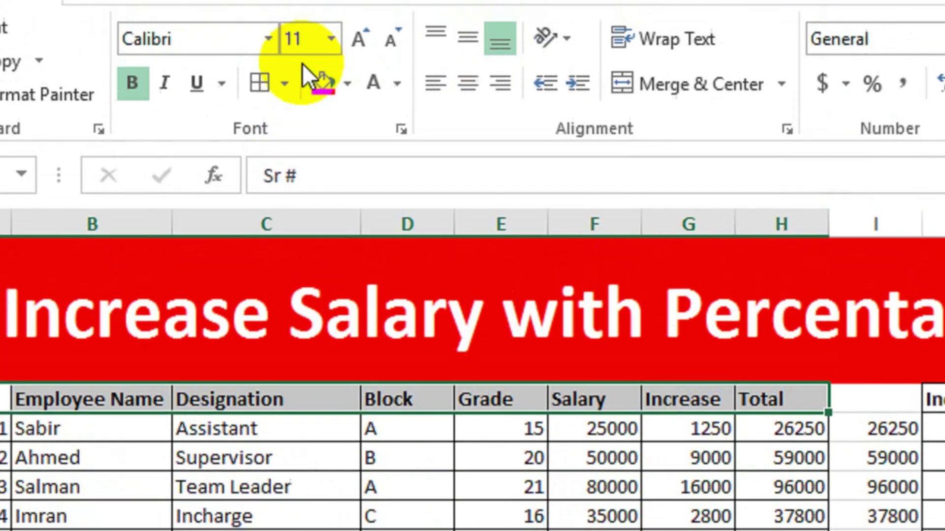
pyautogui.click(347, 125)
pyautogui.click(378, 350)
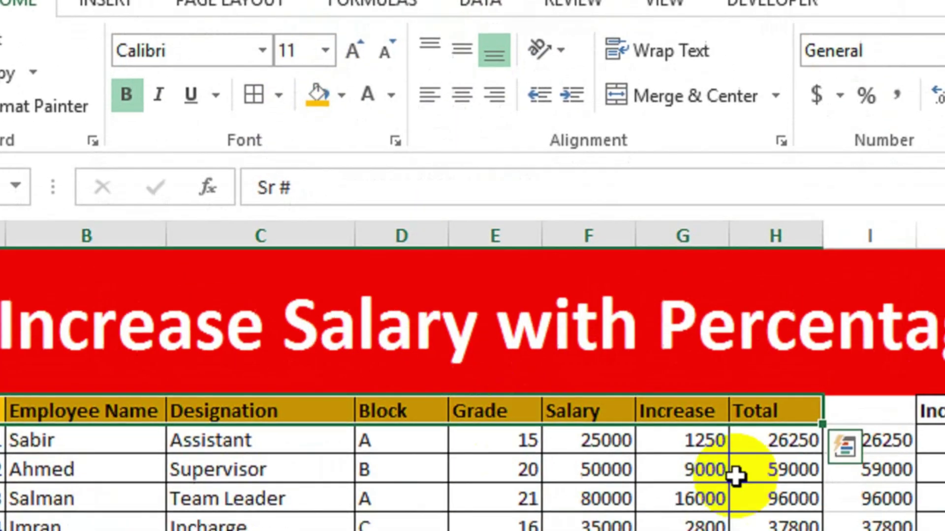
# Shade the Increase (%) and Grade header cells of the percentage table with a light blue fill
pyautogui.moveTo(797, 375); pyautogui.dragTo(793, 363)
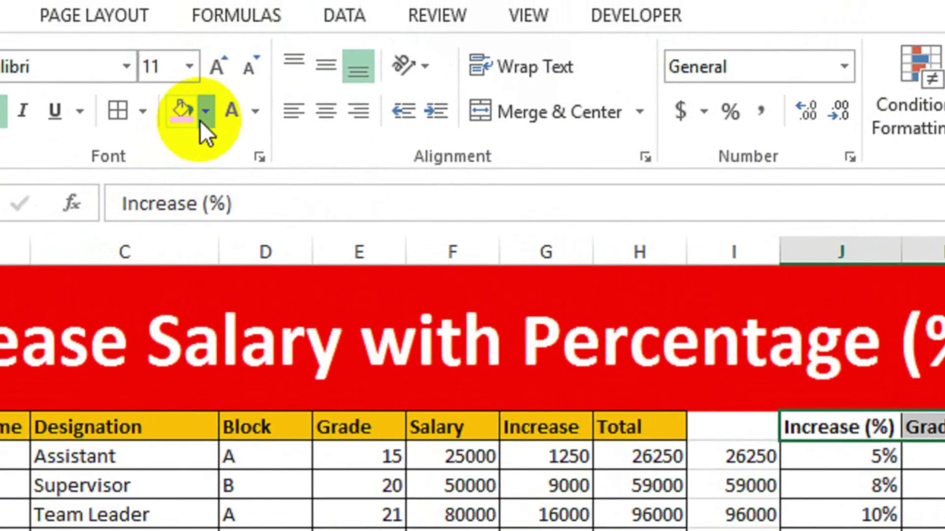
pyautogui.click(48, 47)
pyautogui.click(287, 246)
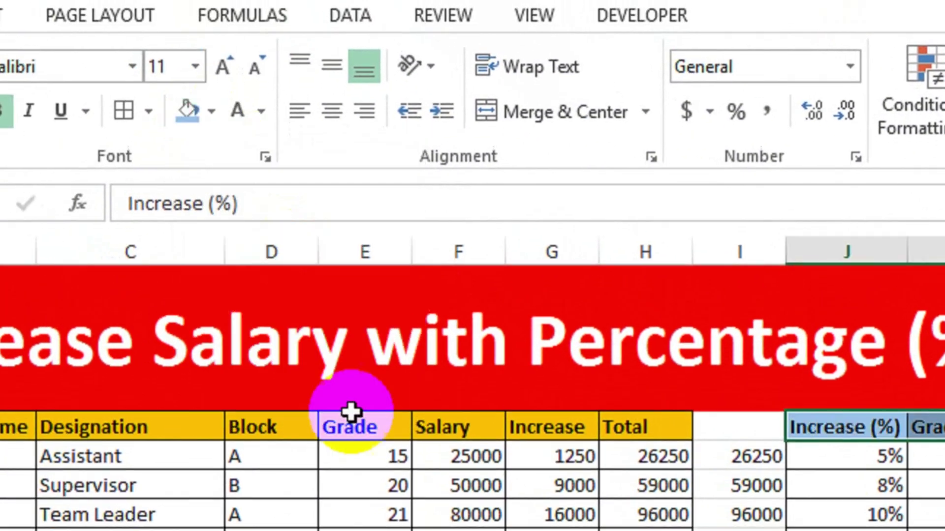
pyautogui.click(624, 393)
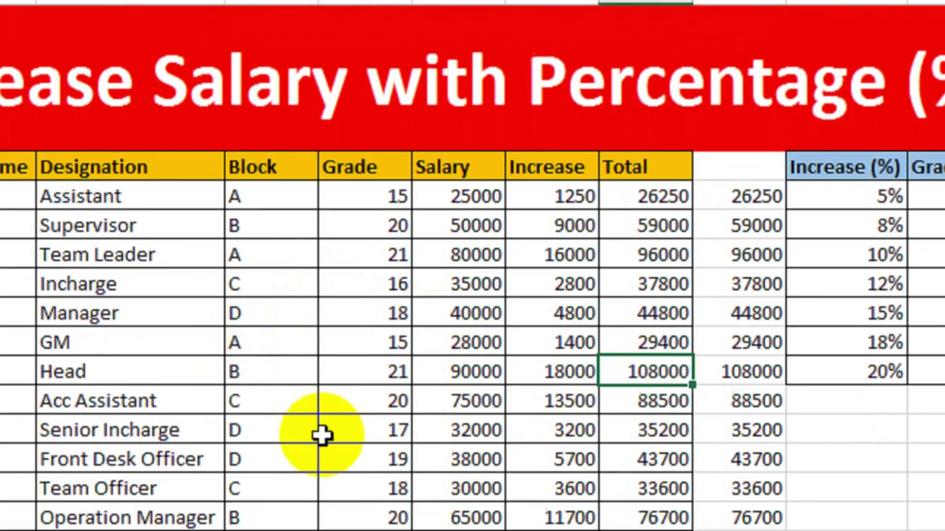